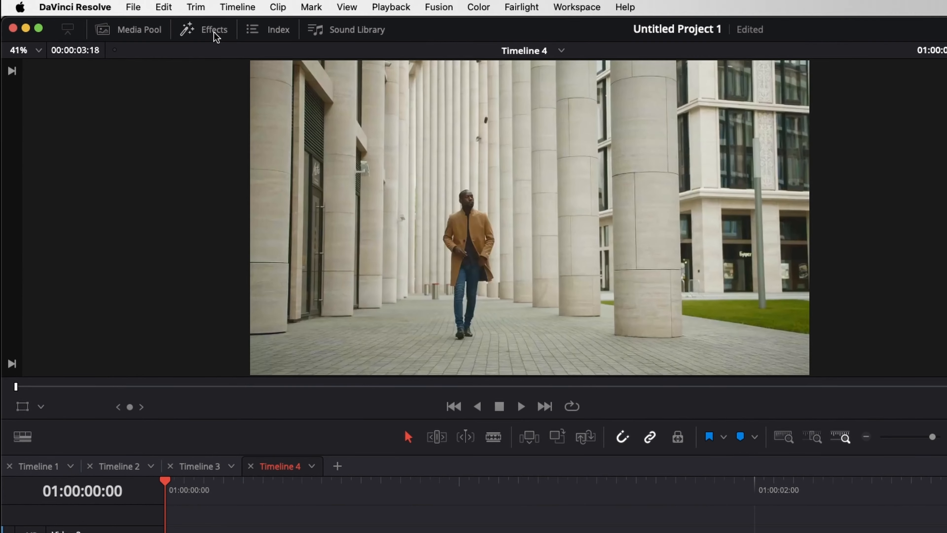
- Add a basic Text title at the start of the Video 2 track and trim it to the video clip's length
{"action": "left_click", "coordinate": [144, 21]}
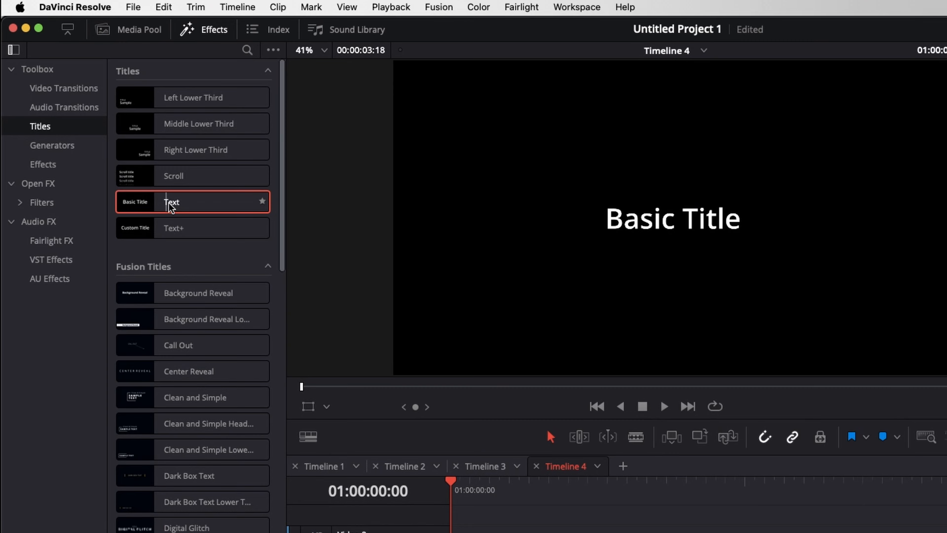
{"action": "left_click_drag", "start_coordinate": [172, 205], "coordinate": [440, 532]}
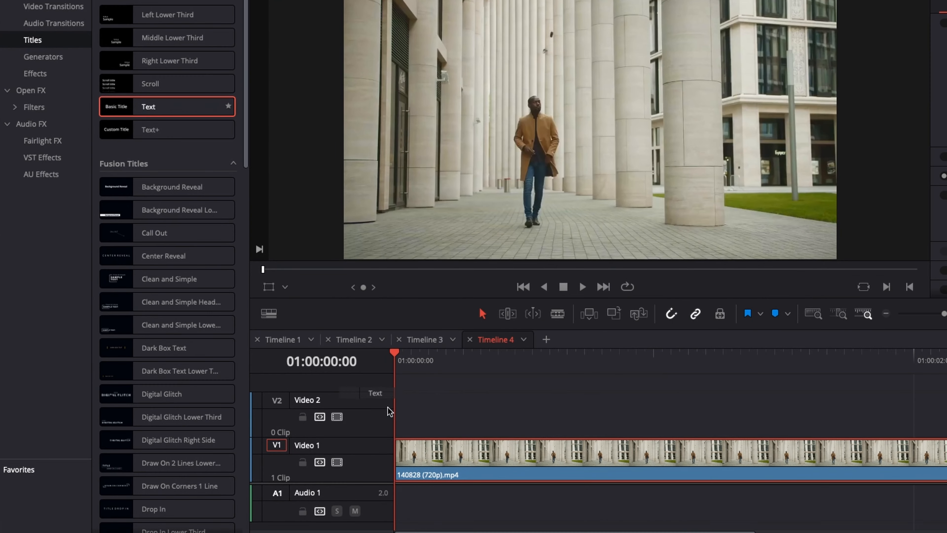
{"action": "left_click_drag", "start_coordinate": [385, 411], "coordinate": [389, 410]}
{"action": "left_click_drag", "start_coordinate": [935, 320], "coordinate": [941, 317]}
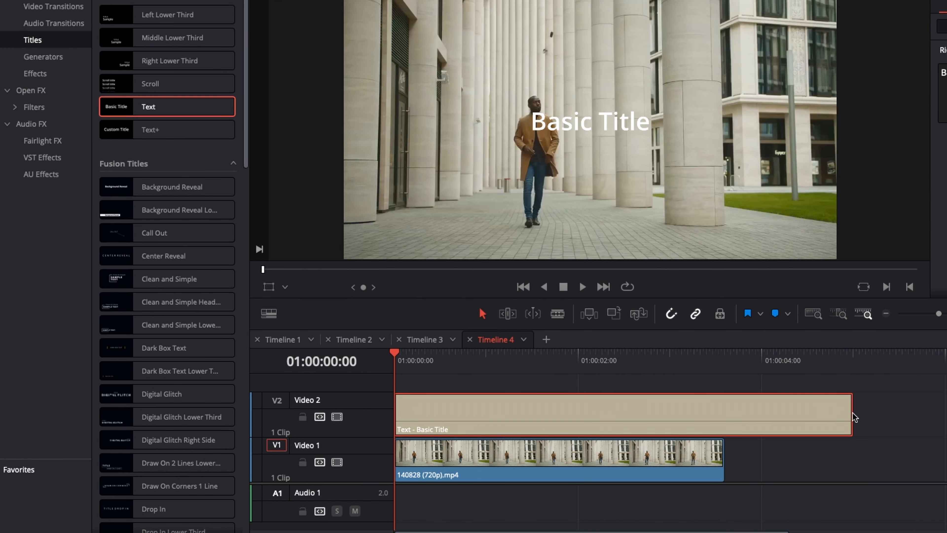
{"action": "left_click_drag", "start_coordinate": [853, 416], "coordinate": [724, 416]}
- Open the title's properties with the playhead at 01:00:00:29 and replace its text with MAN
{"action": "left_click_drag", "start_coordinate": [398, 350], "coordinate": [484, 391]}
{"action": "left_click", "coordinate": [539, 397]}
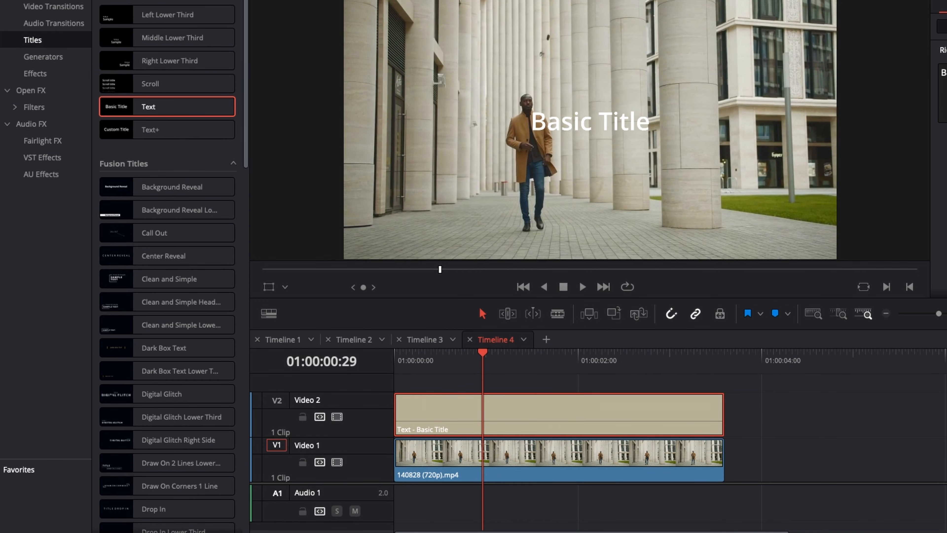
{"action": "left_click", "coordinate": [257, 1]}
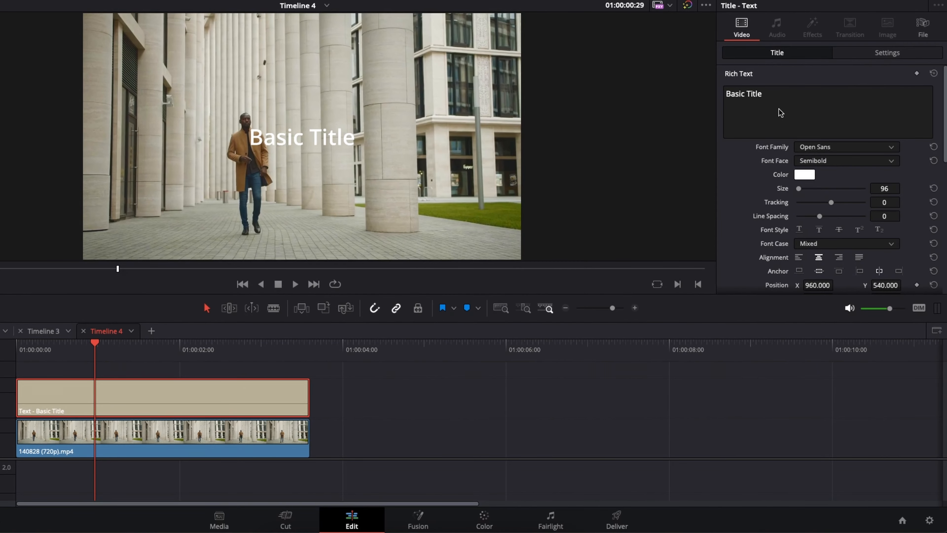
{"action": "left_click_drag", "start_coordinate": [769, 95], "coordinate": [666, 99]}
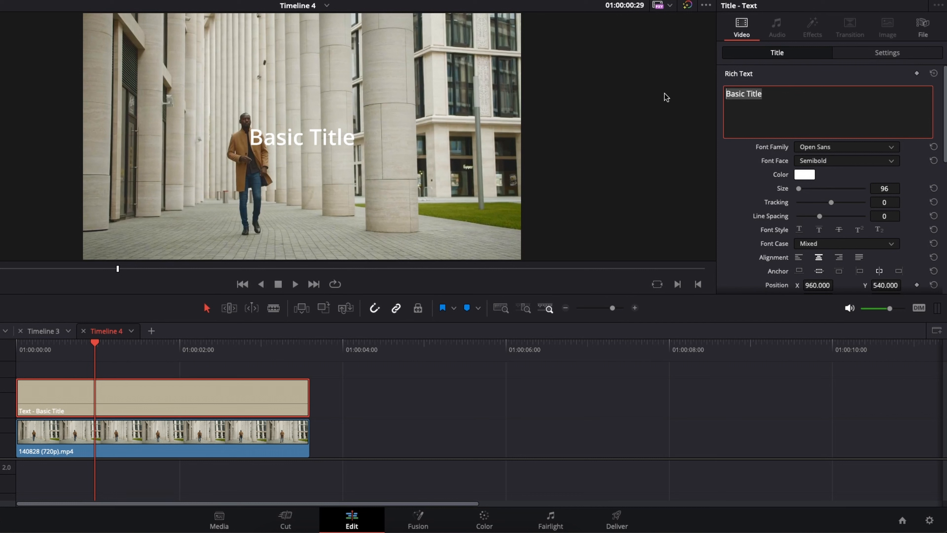
{"action": "type", "text": "MAN"}
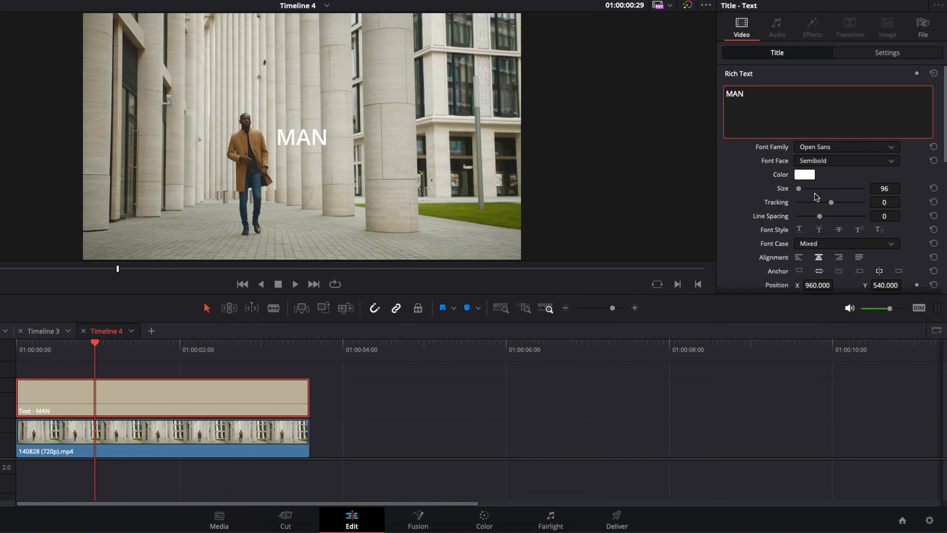
- Set the title's text color to blue from the color spectrum at 100% opacity
{"action": "left_click", "coordinate": [802, 175]}
{"action": "left_click", "coordinate": [570, 268]}
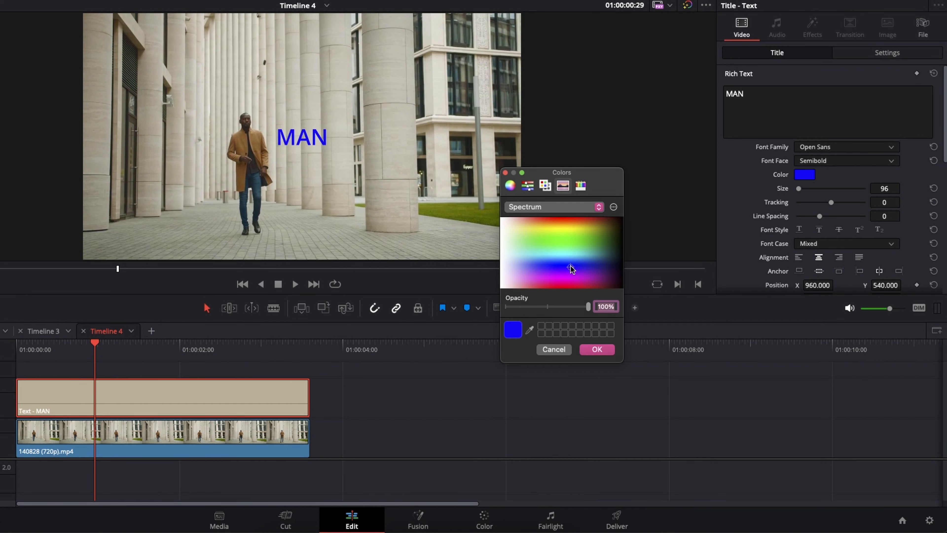
{"action": "left_click", "coordinate": [596, 350]}
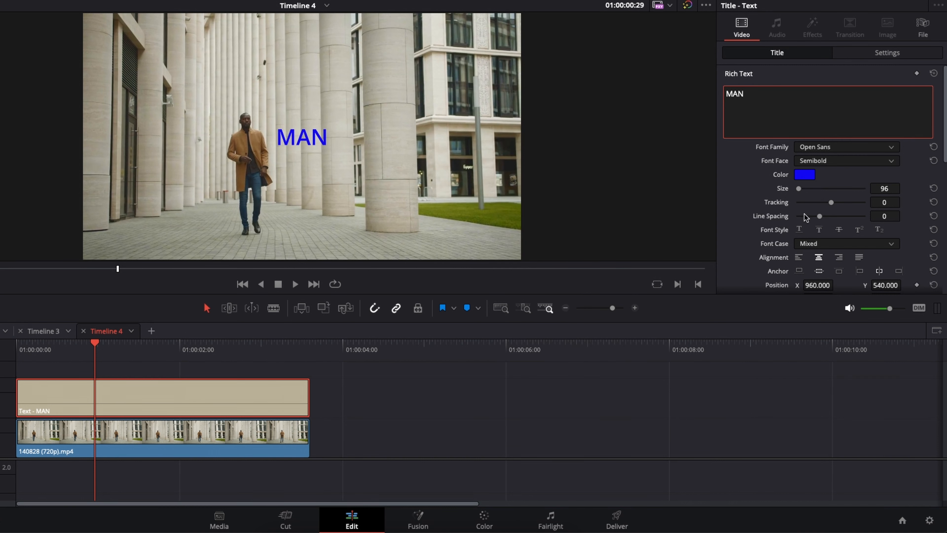
- Set the title's font size to 134 and raise its Y position to 672 so it sits above the man
{"action": "left_click_drag", "start_coordinate": [798, 188], "coordinate": [799, 188]}
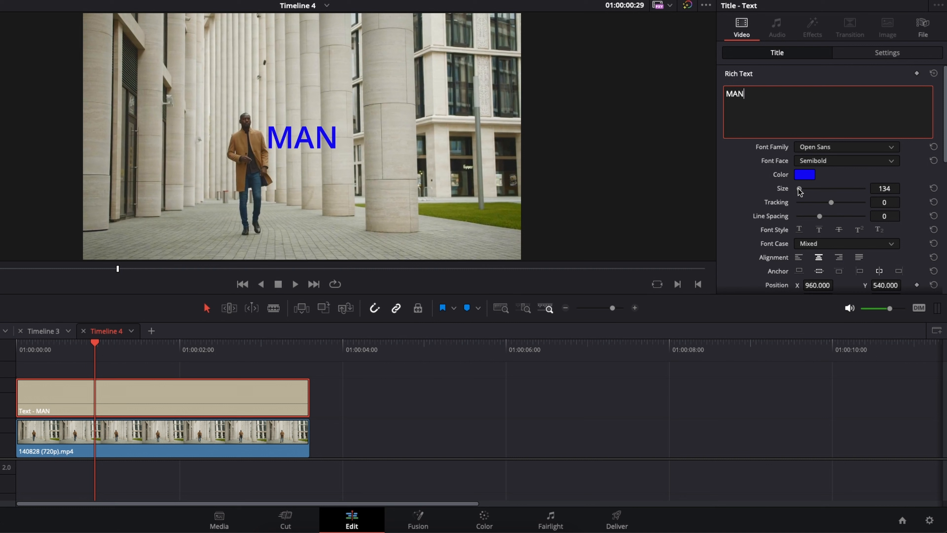
{"action": "scroll", "coordinate": [938, 153], "scroll_direction": "down", "scroll_amount": 6}
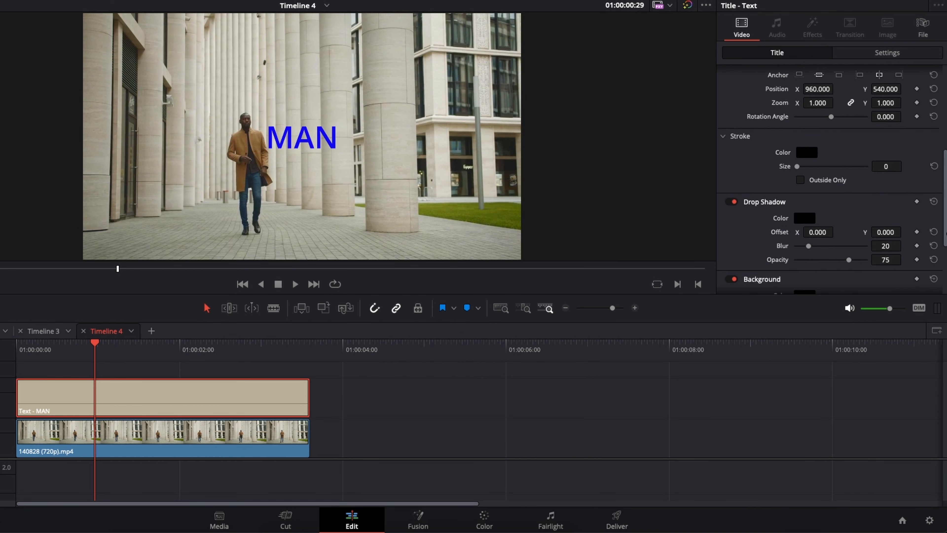
{"action": "left_click_drag", "start_coordinate": [882, 93], "coordinate": [902, 92]}
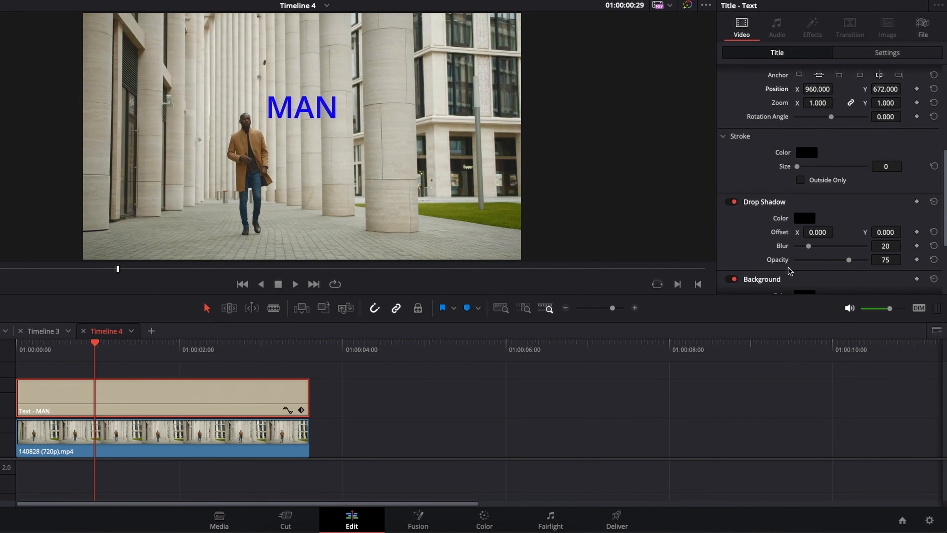
- Convert the MAN title into a compound clip named Compound Clip 6, with the playhead at the timeline's start
{"action": "left_click_drag", "start_coordinate": [96, 344], "coordinate": [19, 398]}
{"action": "right_click", "coordinate": [67, 406]}
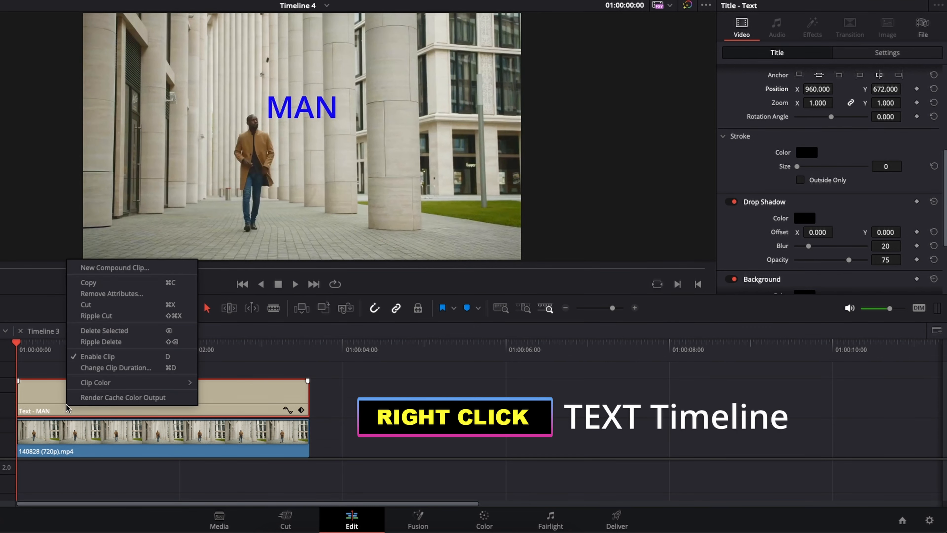
{"action": "left_click", "coordinate": [105, 268]}
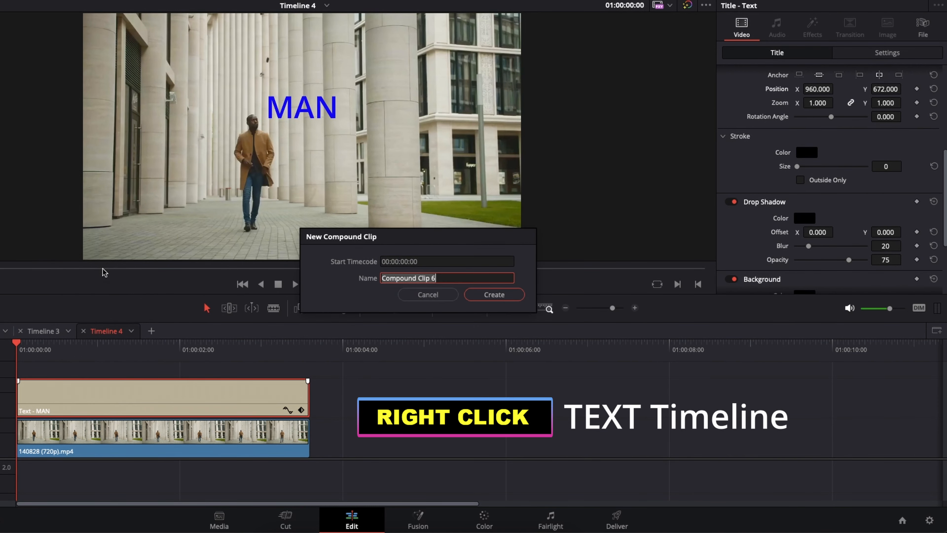
{"action": "left_click", "coordinate": [485, 294]}
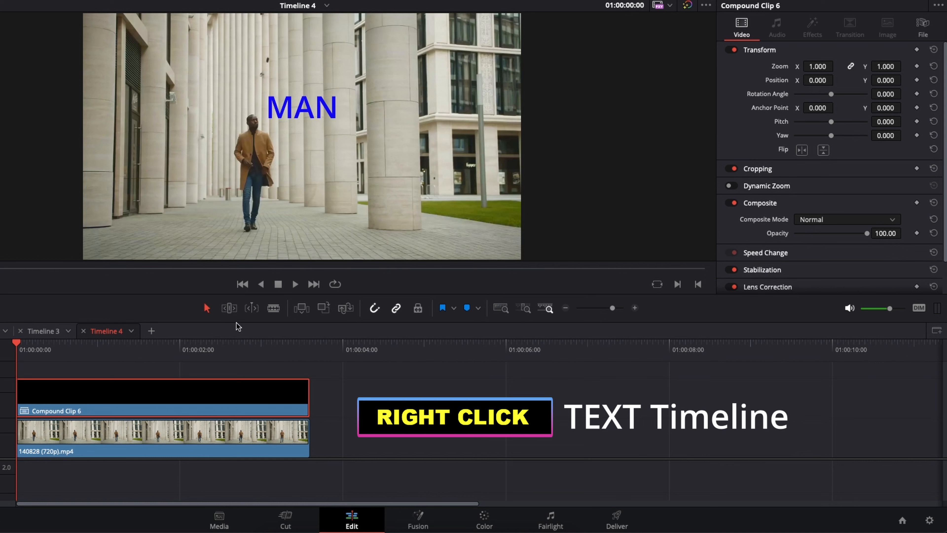
- Switch to the Color page, show the clip thumbnails and select the video clip of the walking man
{"action": "mouse_move", "coordinate": [17, 349]}
{"action": "left_mouse_down"}
{"action": "mouse_move", "coordinate": [258, 348]}
{"action": "mouse_move", "coordinate": [17, 349]}
{"action": "left_mouse_up"}
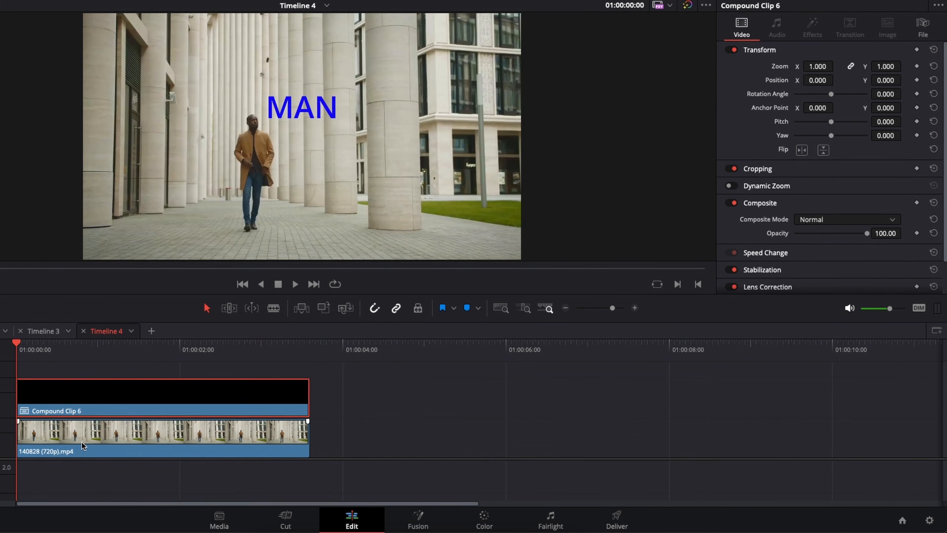
{"action": "left_click", "coordinate": [483, 518]}
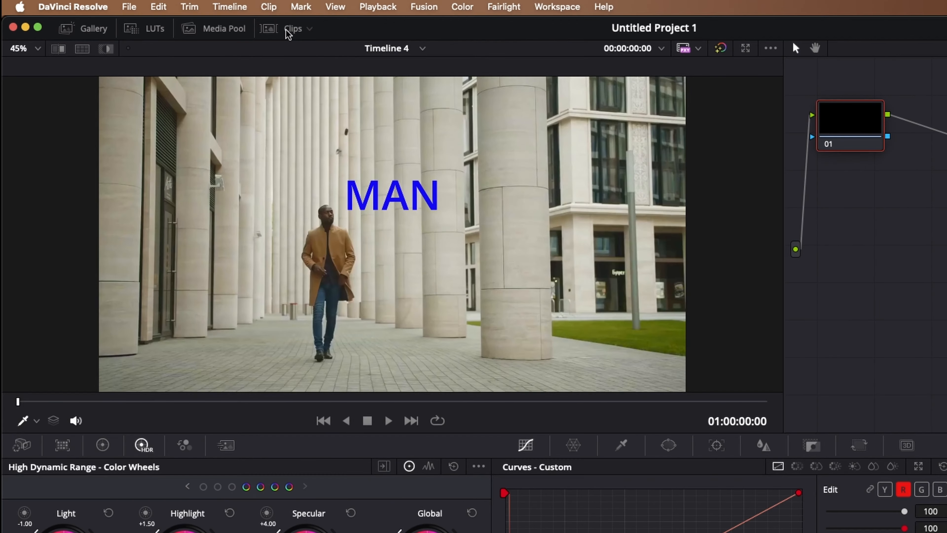
{"action": "left_click", "coordinate": [105, 0]}
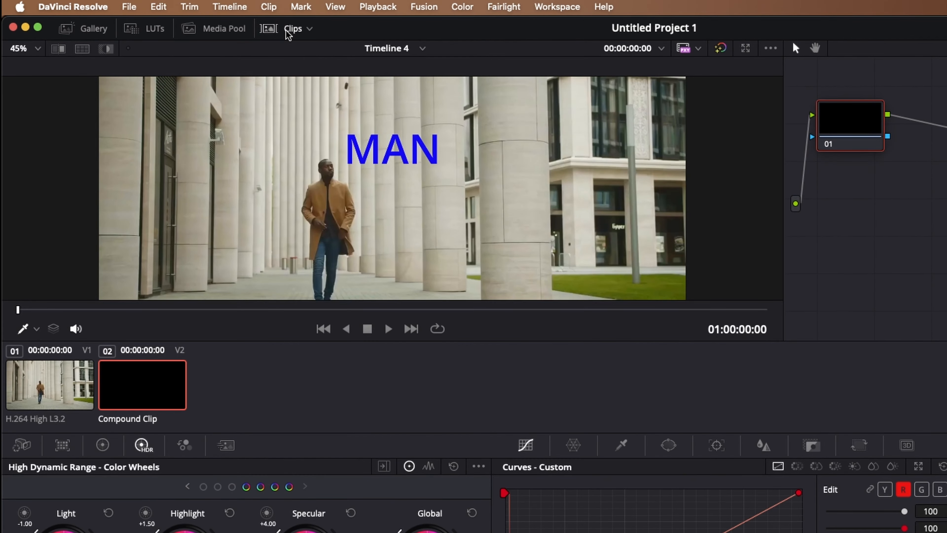
{"action": "left_click", "coordinate": [53, 378]}
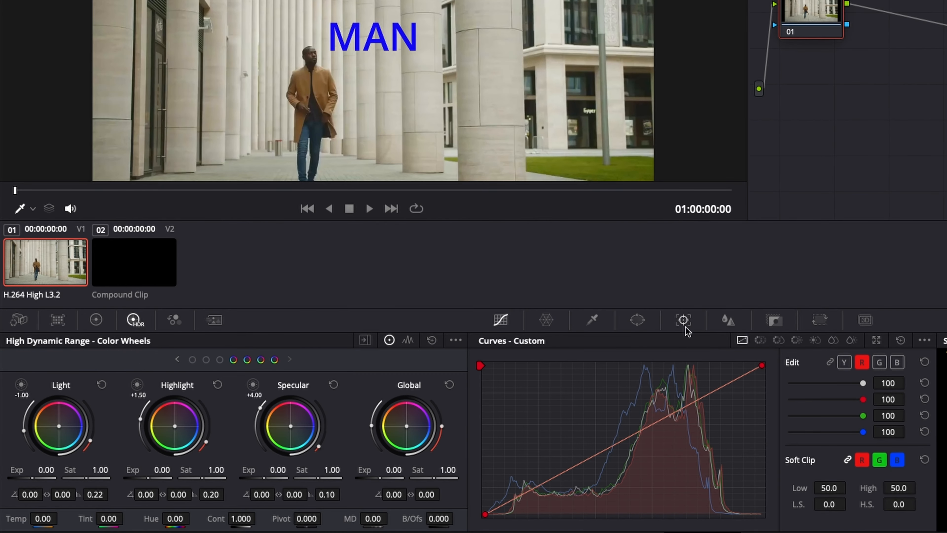
- Open the Tracker in Stabilizer mode, enable the Classic Stabilizer and set the playhead to the first frame
{"action": "left_click", "coordinate": [683, 321]}
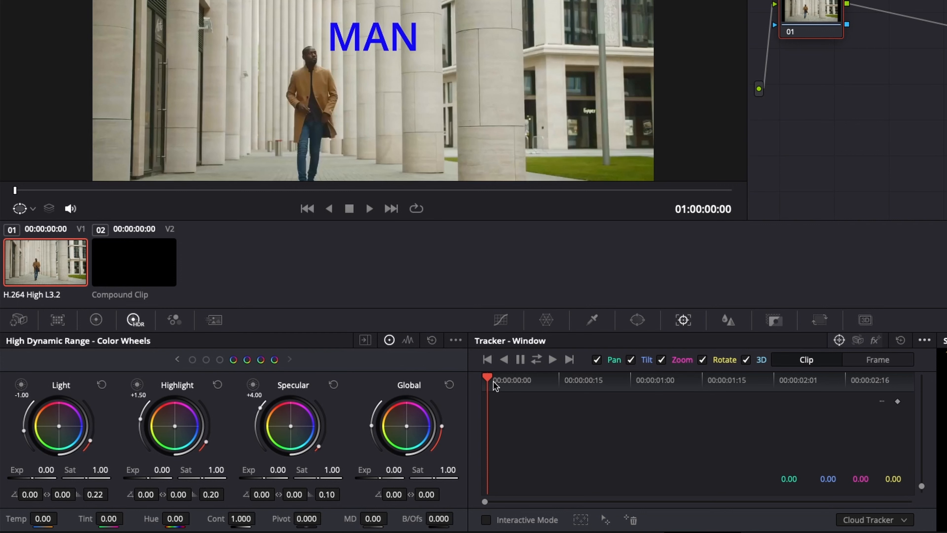
{"action": "left_click_drag", "start_coordinate": [518, 387], "coordinate": [486, 412]}
{"action": "left_click", "coordinate": [857, 340]}
{"action": "left_click", "coordinate": [924, 340]}
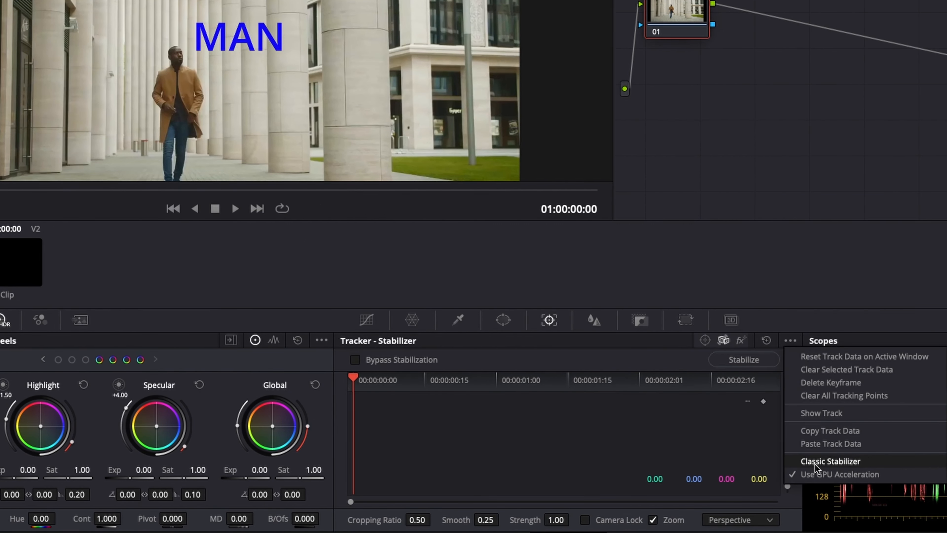
{"action": "left_click", "coordinate": [827, 462]}
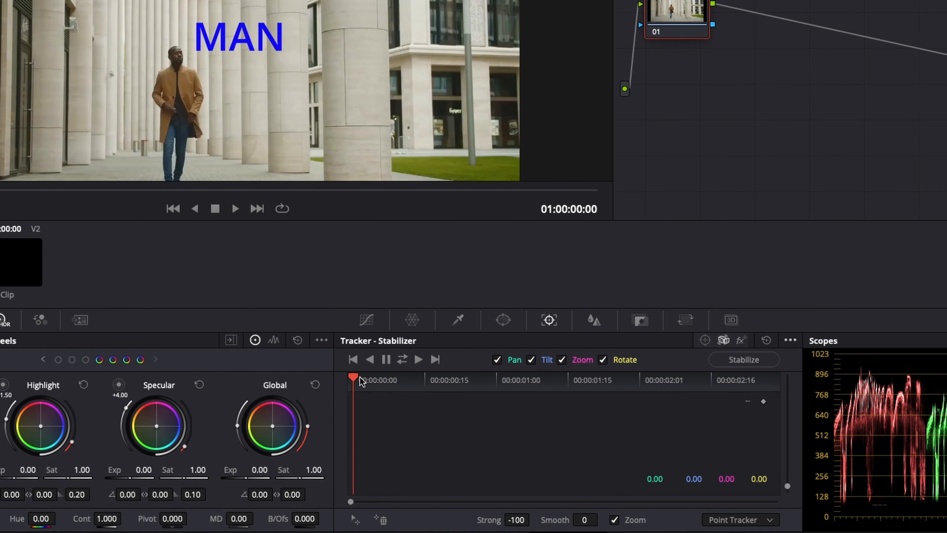
{"action": "left_click_drag", "start_coordinate": [358, 381], "coordinate": [350, 401]}
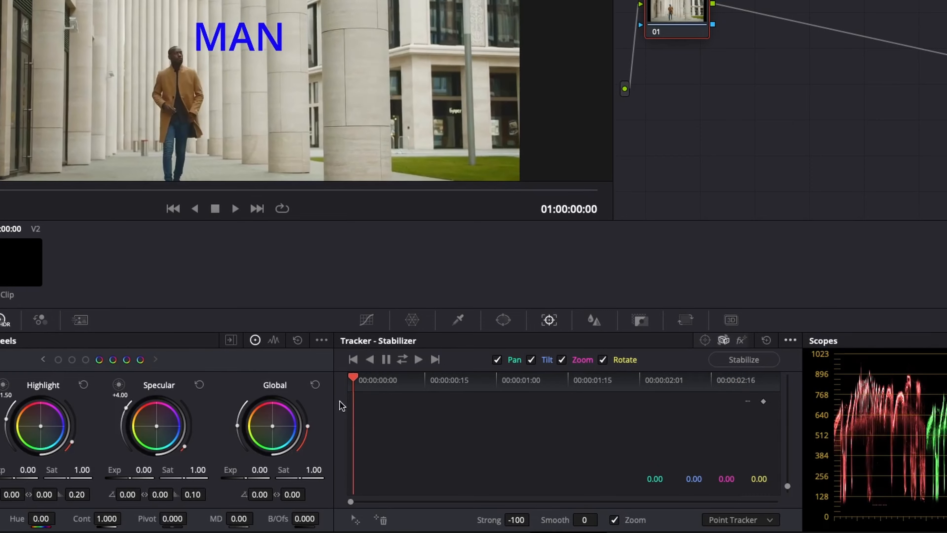
{"action": "left_click", "coordinate": [722, 494]}
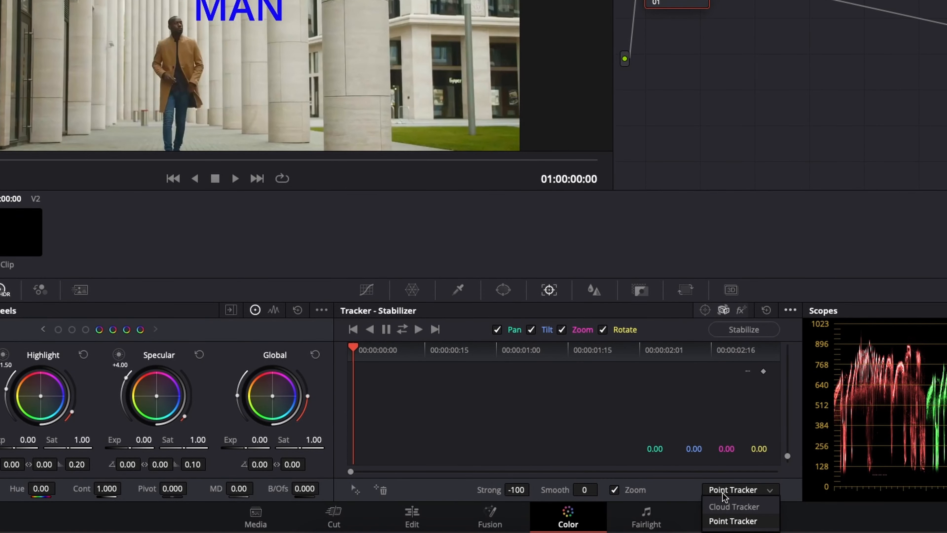
{"action": "left_click", "coordinate": [723, 505]}
{"action": "left_click", "coordinate": [735, 492]}
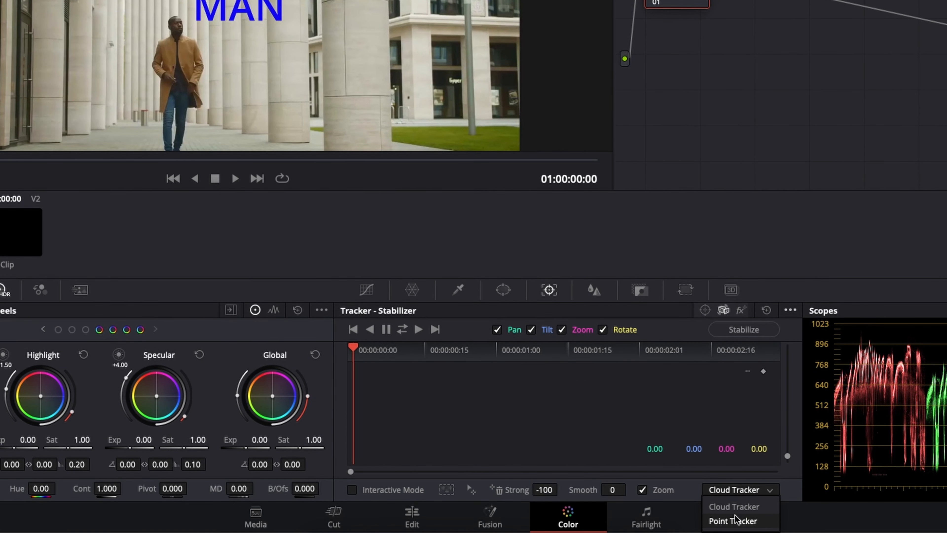
{"action": "left_click", "coordinate": [733, 522]}
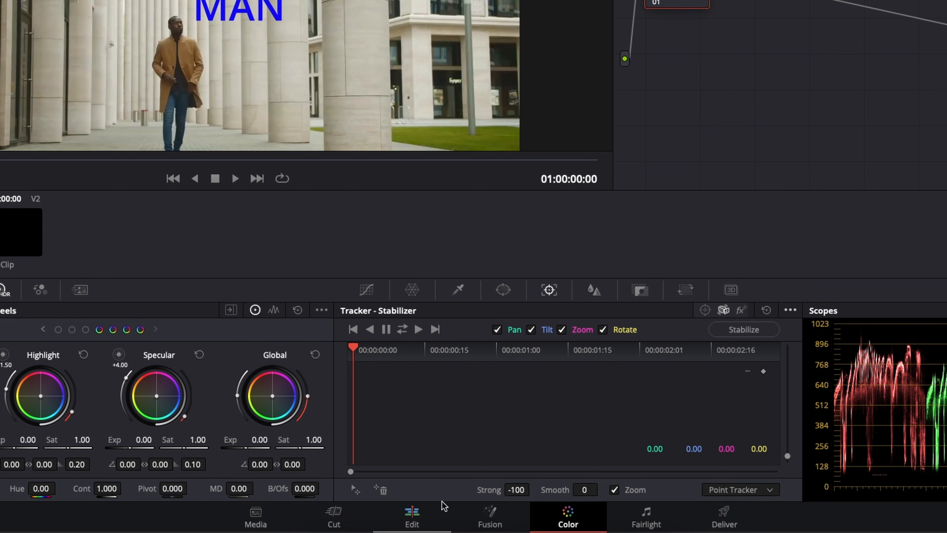
- Set the stabilizer's Strong value to 100 and place a tracking point on the man's head
{"action": "left_click", "coordinate": [525, 493]}
{"action": "type", "text": "100"}
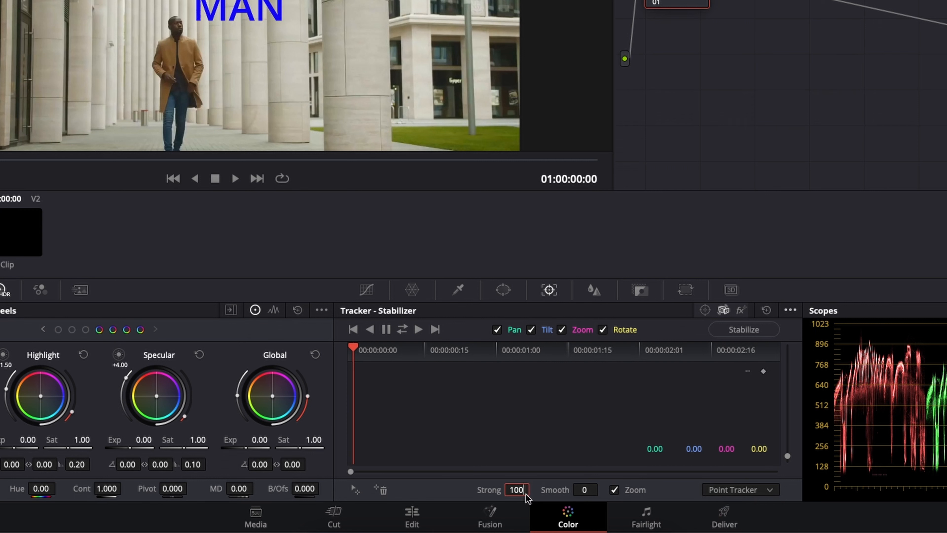
{"action": "left_click", "coordinate": [354, 492]}
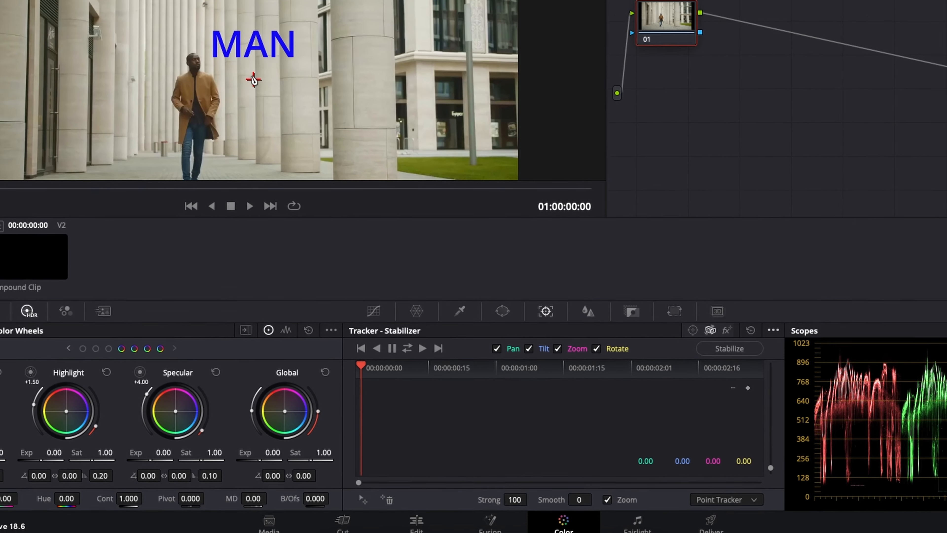
{"action": "left_click_drag", "start_coordinate": [253, 80], "coordinate": [196, 62]}
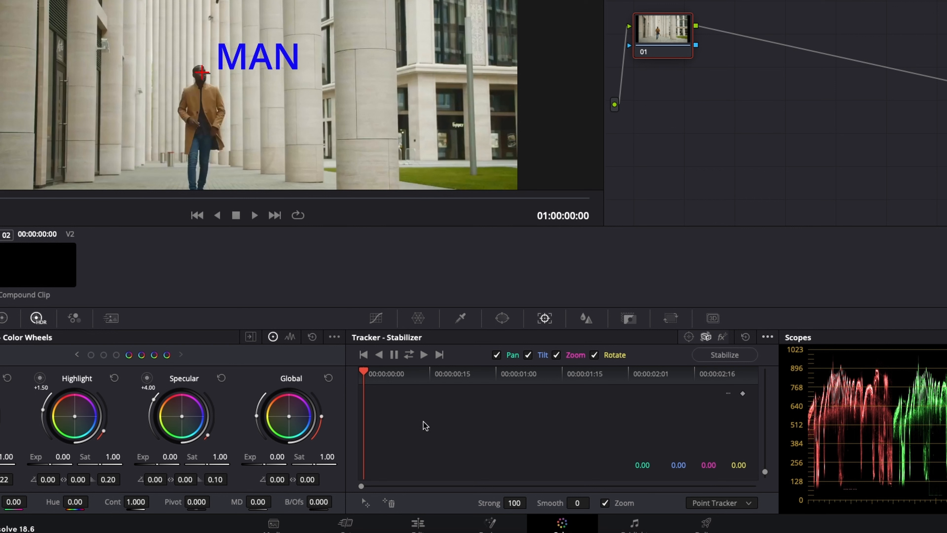
- Track the head point forward through the whole clip and copy the track data from the first frame
{"action": "left_click", "coordinate": [424, 355]}
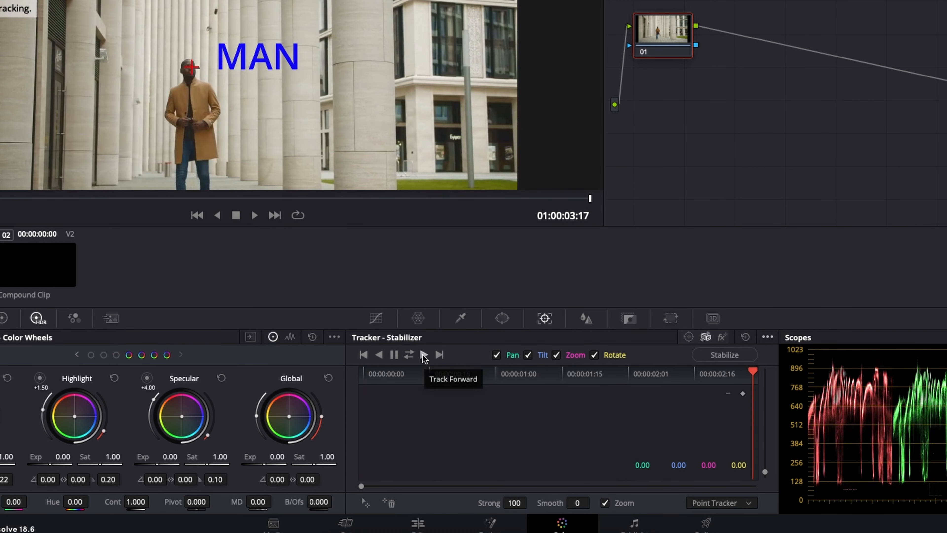
{"action": "left_click_drag", "start_coordinate": [762, 383], "coordinate": [359, 462]}
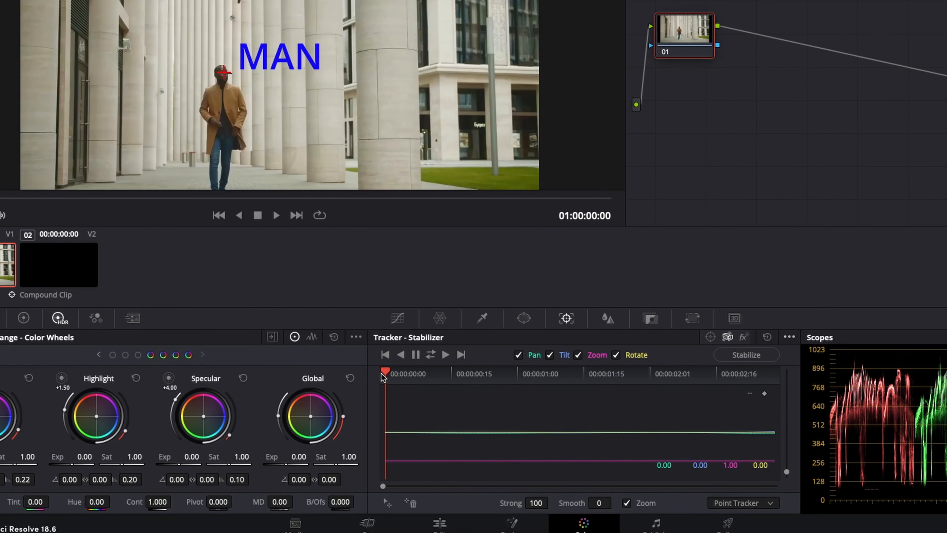
{"action": "left_click", "coordinate": [789, 337]}
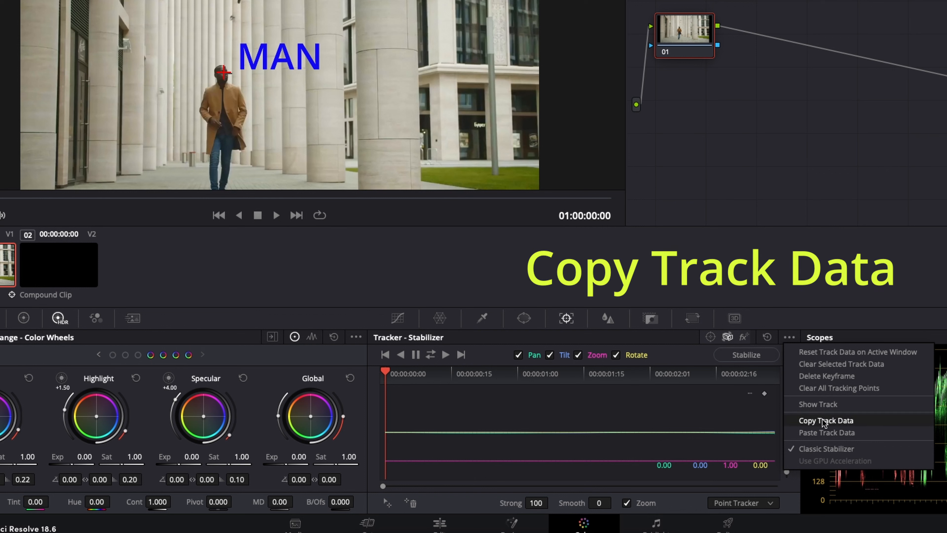
{"action": "left_click", "coordinate": [839, 420]}
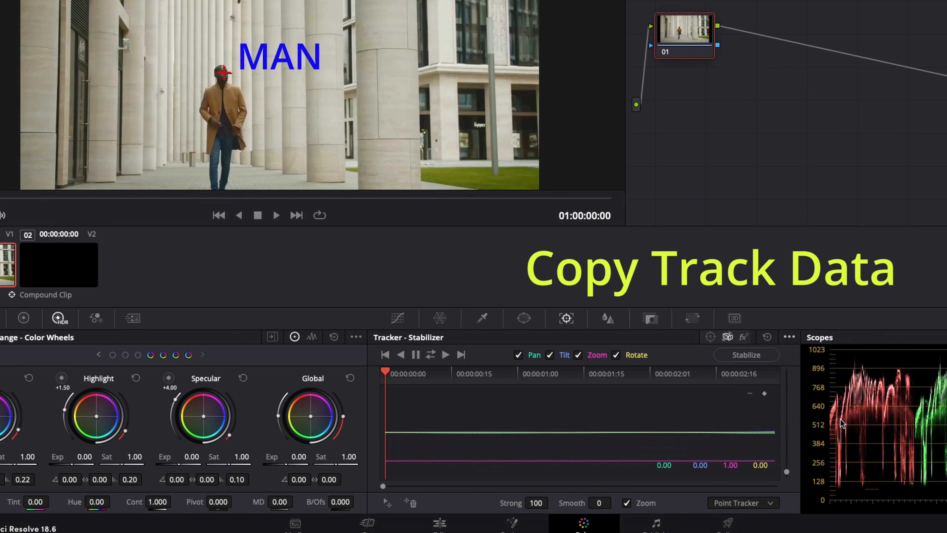
- Enable the Classic Stabilizer for the text's compound clip and paste the copied track data at the first frame
{"action": "left_click", "coordinate": [72, 280]}
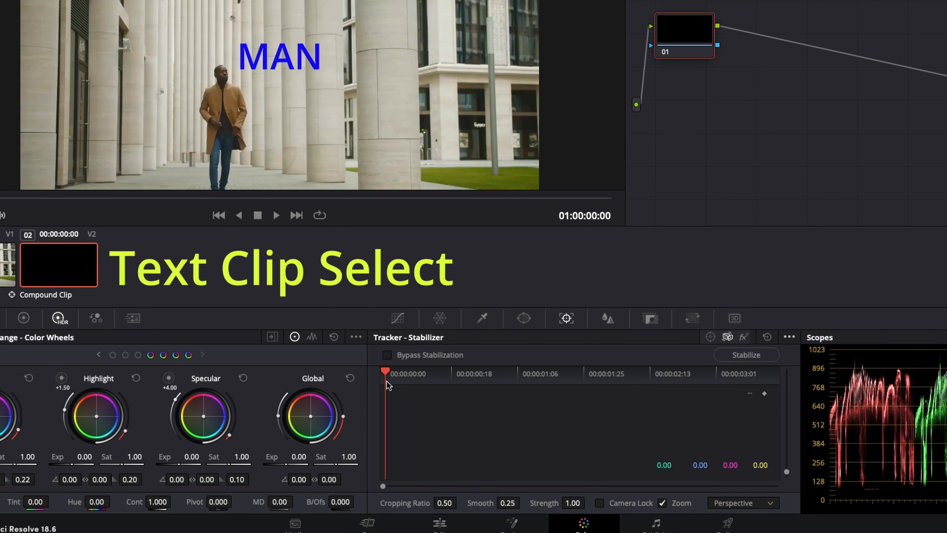
{"action": "left_click_drag", "start_coordinate": [387, 376], "coordinate": [361, 395]}
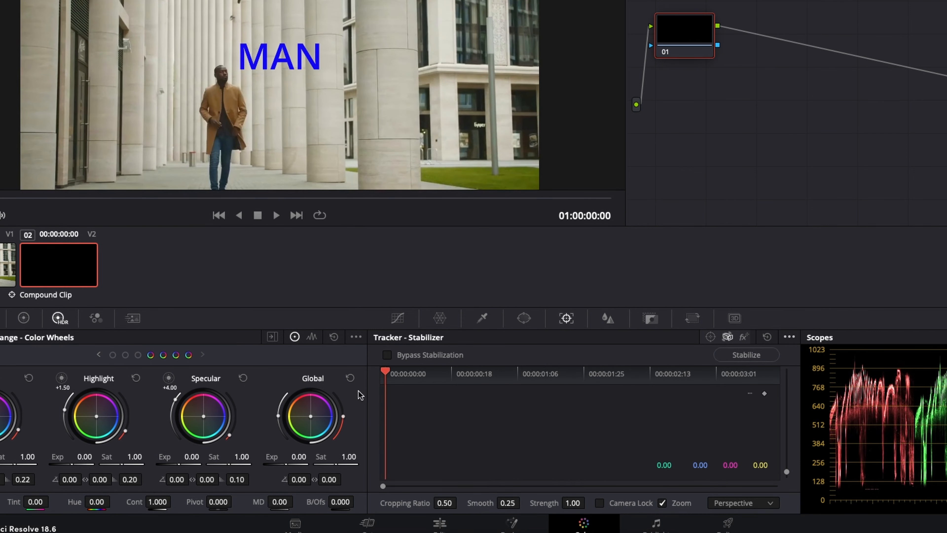
{"action": "left_click", "coordinate": [789, 337]}
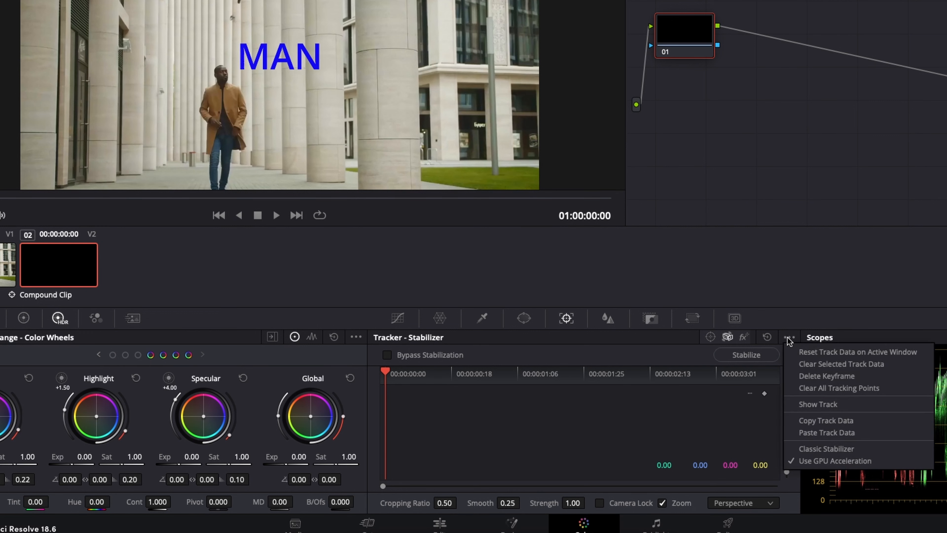
{"action": "left_click", "coordinate": [826, 449]}
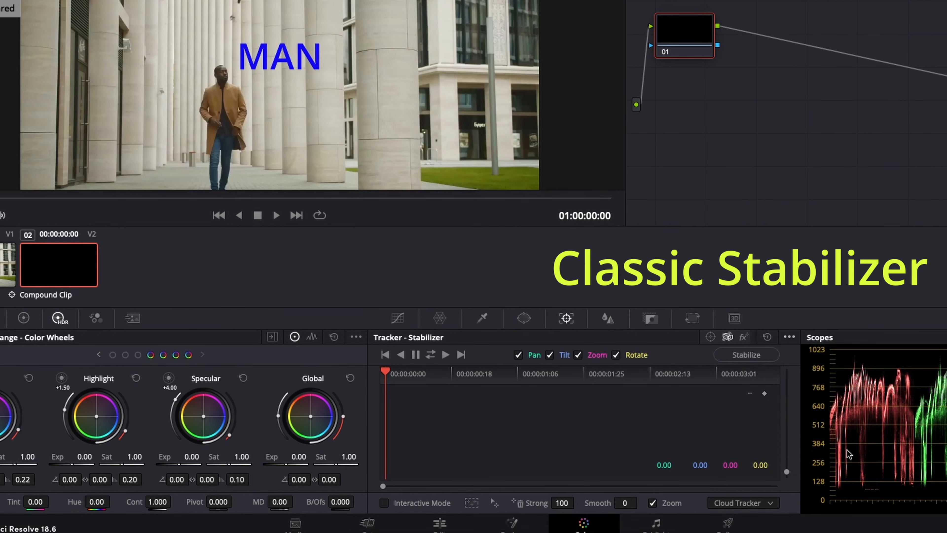
{"action": "left_click", "coordinate": [789, 336]}
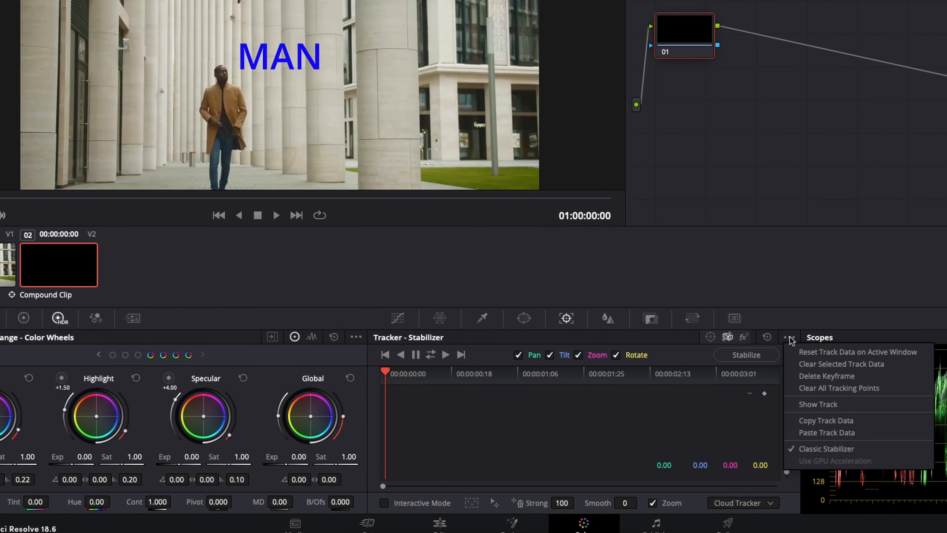
{"action": "left_click", "coordinate": [822, 435]}
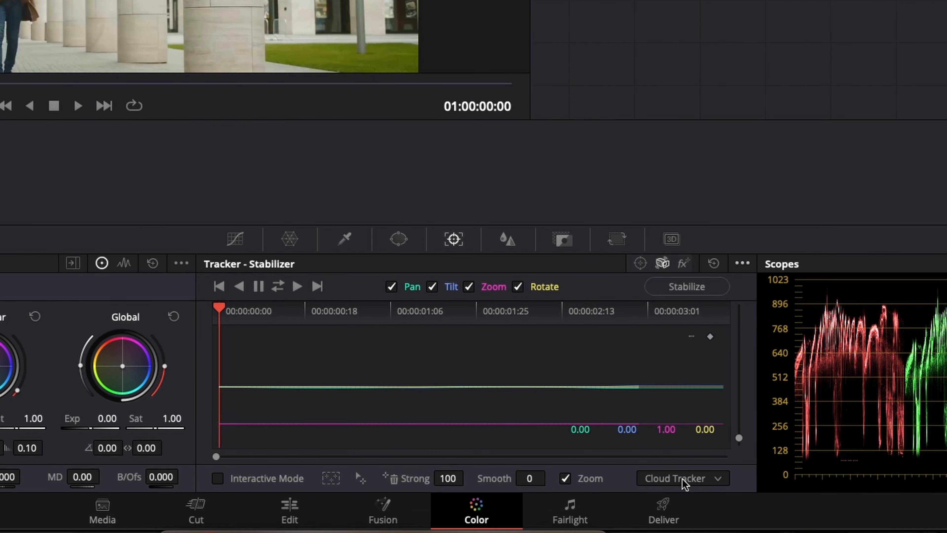
- Stabilize the compound clip with Zoom turned off and Strong set to -100
{"action": "left_click", "coordinate": [565, 478]}
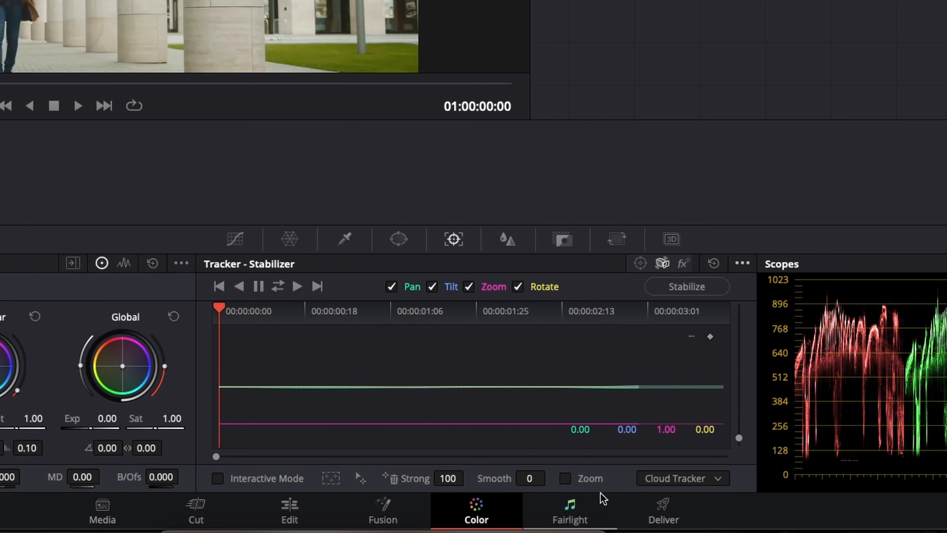
{"action": "left_click", "coordinate": [449, 479]}
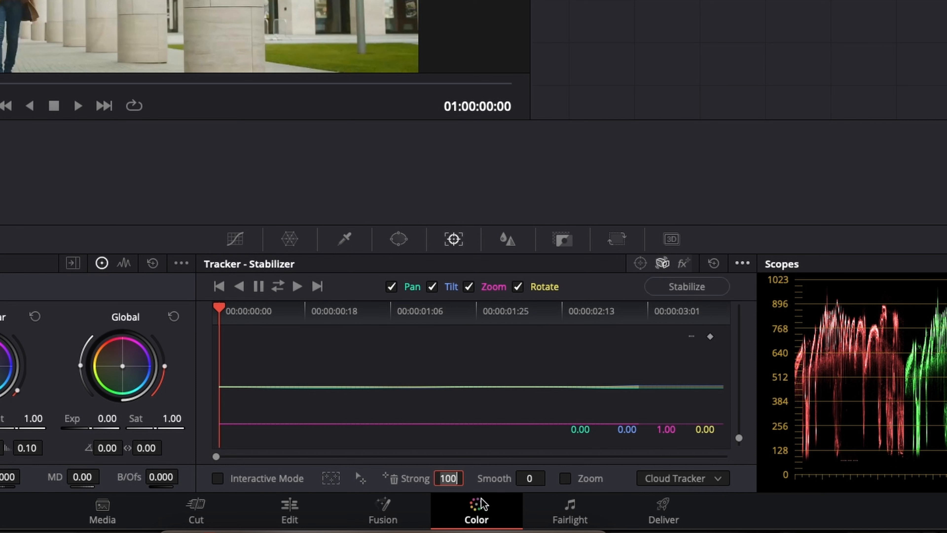
{"action": "key", "text": "BackSpace"}
{"action": "key", "text": "BackSpace"}
{"action": "key", "text": "BackSpace"}
{"action": "type", "text": "-100"}
{"action": "key", "text": "Return"}
{"action": "left_click", "coordinate": [677, 296]}
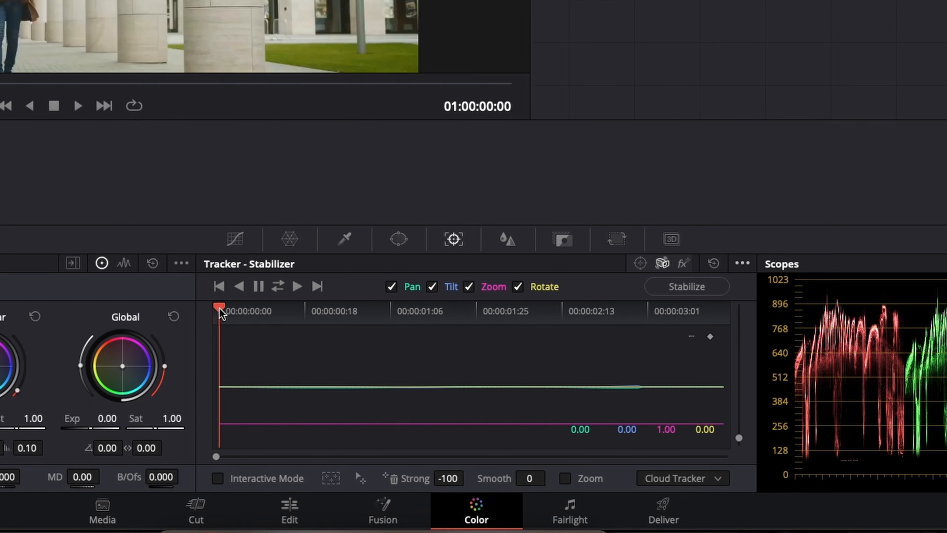
- Return the playhead to the first frame and play the clip to check how the title follows the man
{"action": "left_click_drag", "start_coordinate": [219, 311], "coordinate": [207, 341]}
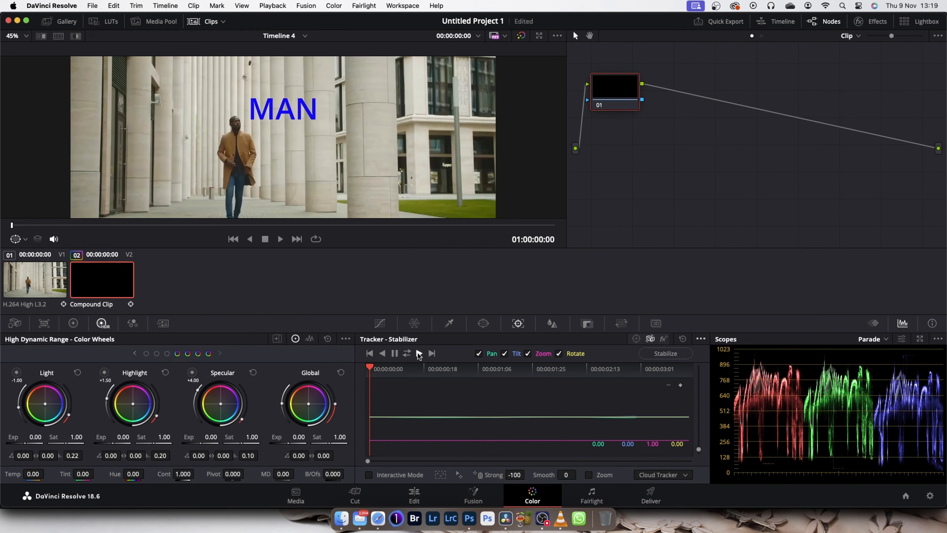
{"action": "left_click", "coordinate": [297, 286]}
{"action": "left_click_drag", "start_coordinate": [374, 368], "coordinate": [314, 390]}
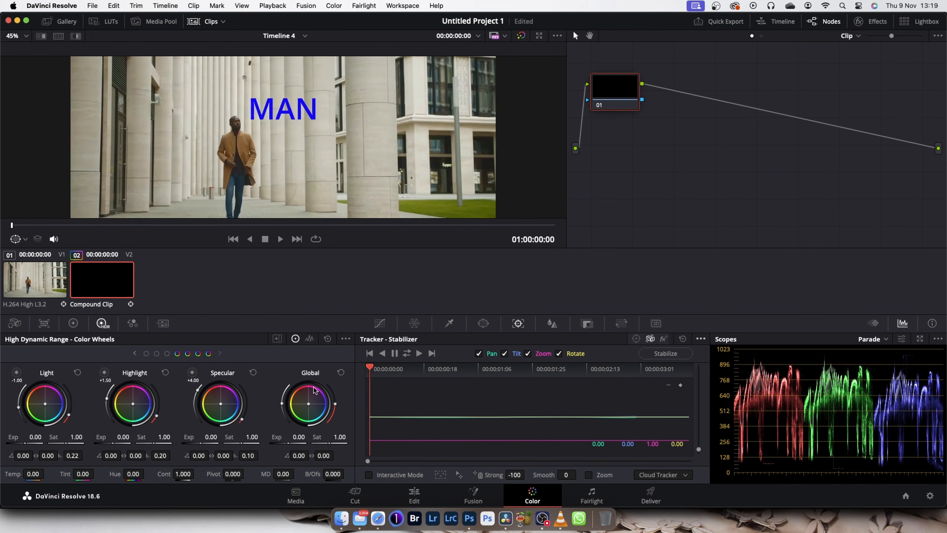
{"action": "left_click", "coordinate": [280, 239]}
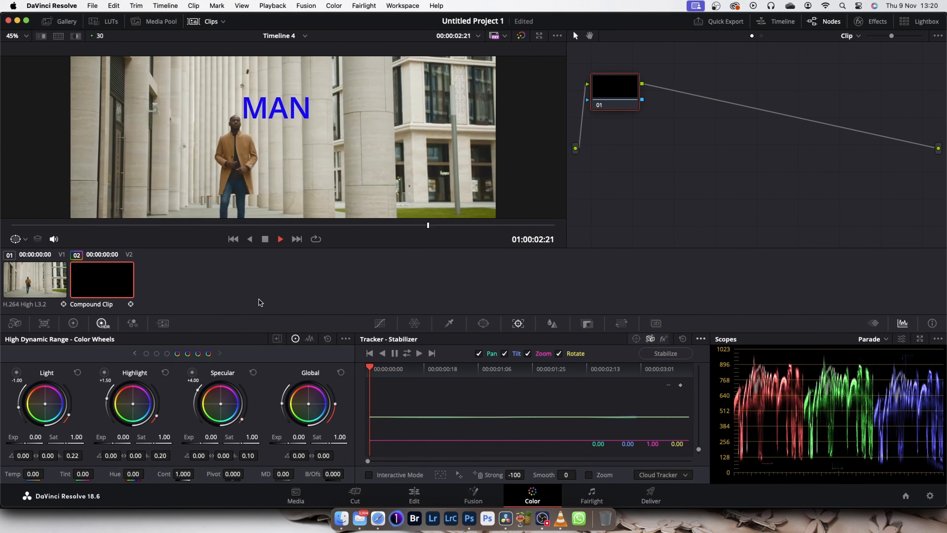
{"action": "key", "text": "space"}
- Switch to the Edit page and play the timeline from its start to review the tracked title
{"action": "left_click", "coordinate": [412, 493]}
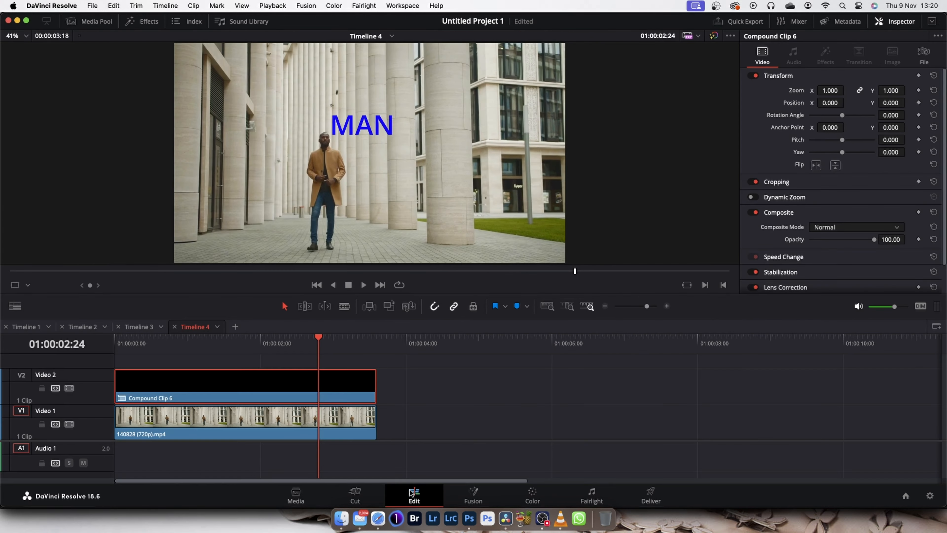
{"action": "left_click_drag", "start_coordinate": [645, 311], "coordinate": [654, 310]}
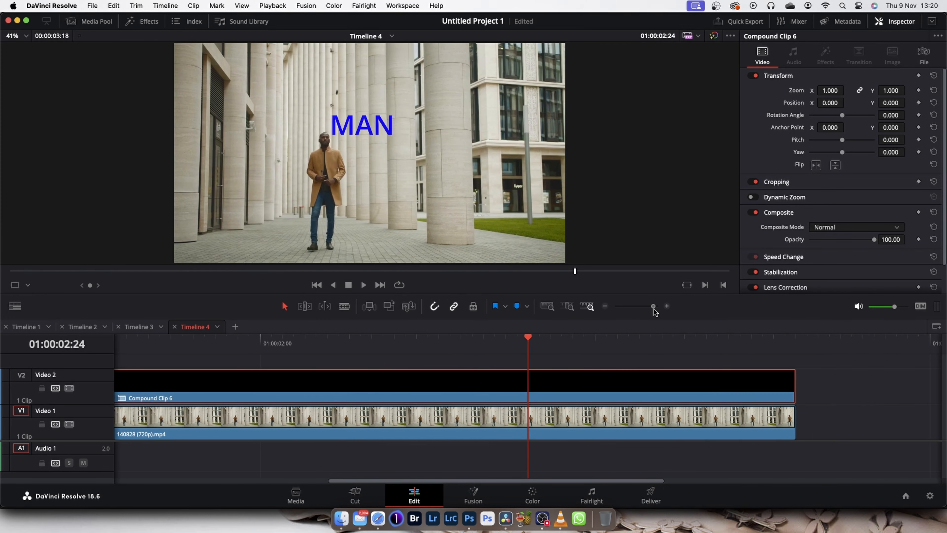
{"action": "left_click_drag", "start_coordinate": [529, 341], "coordinate": [116, 342]}
{"action": "key", "text": "space"}
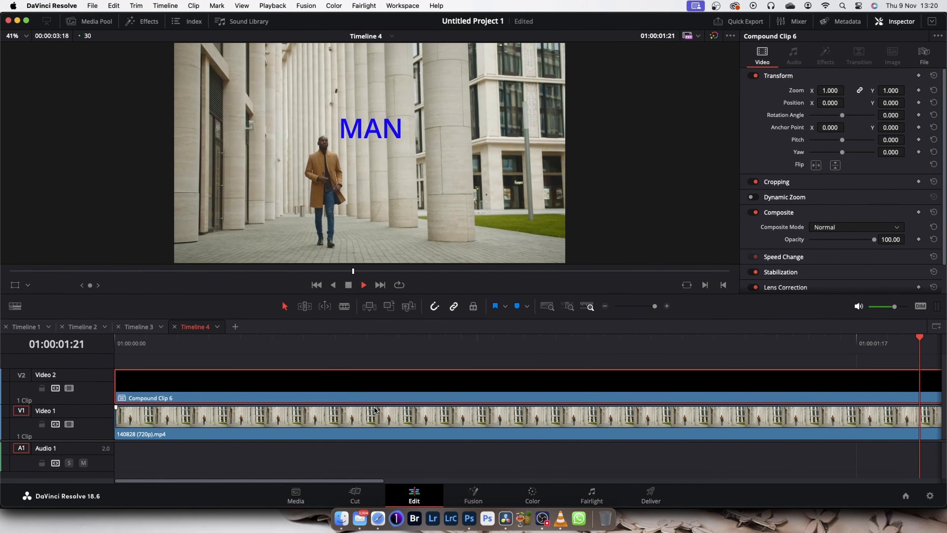